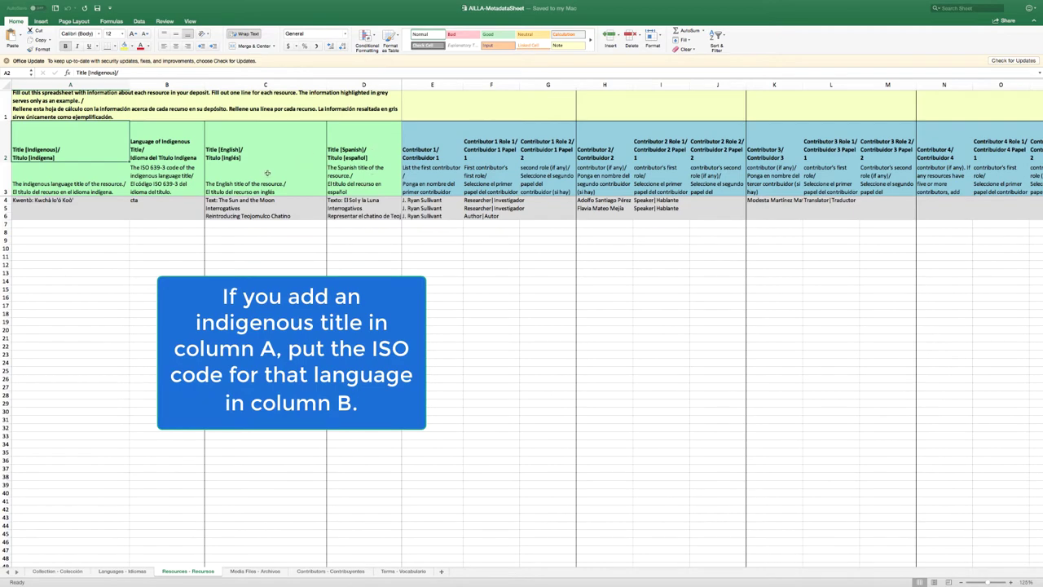
Examine the resource title and title-language columns and the Contributor 1 name and role columns E to G
{"action": "left_click", "coordinate": [223, 159]}
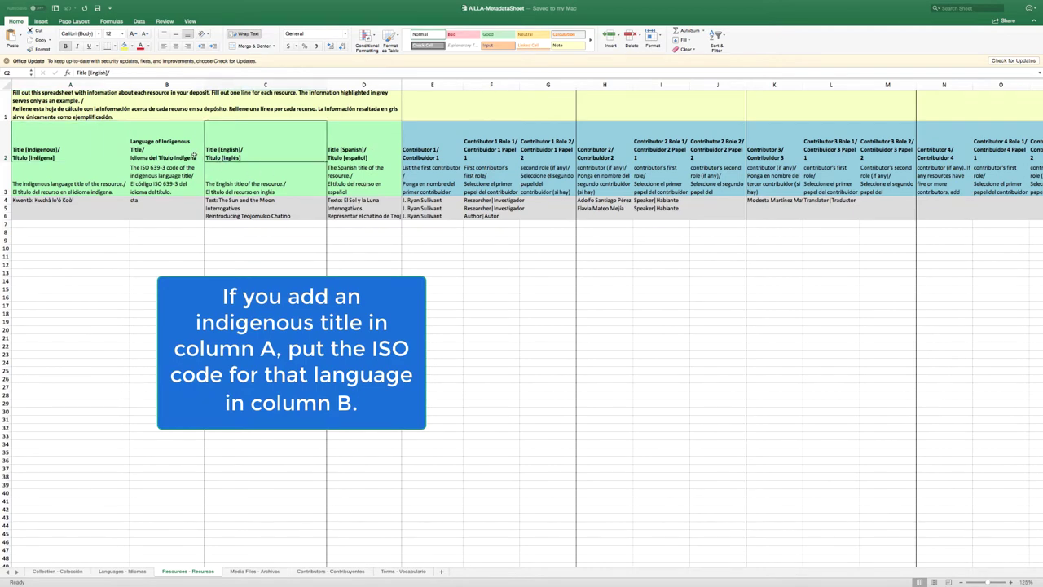
{"action": "left_click", "coordinate": [146, 203]}
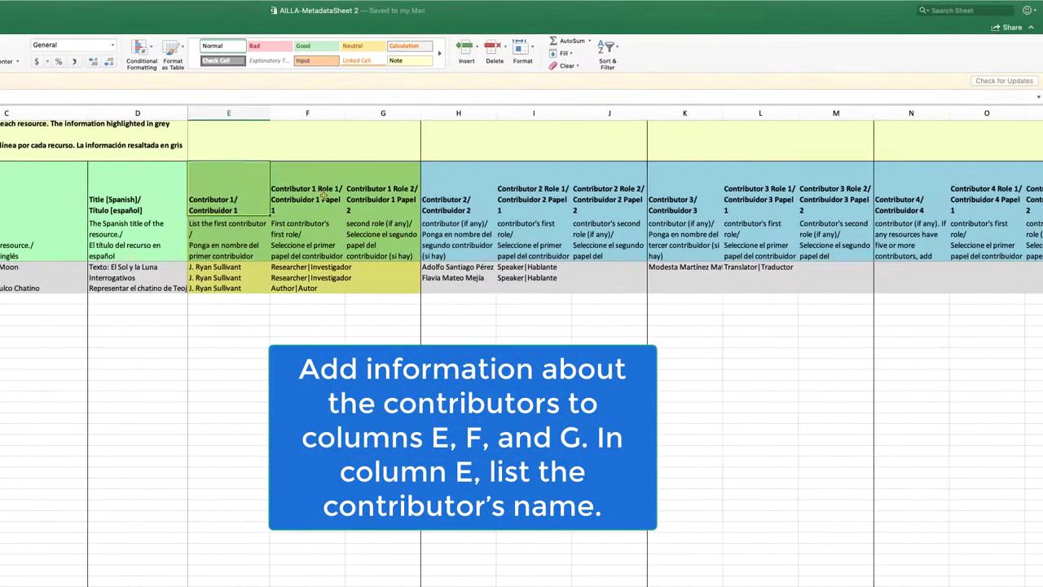
{"action": "left_click", "coordinate": [510, 150]}
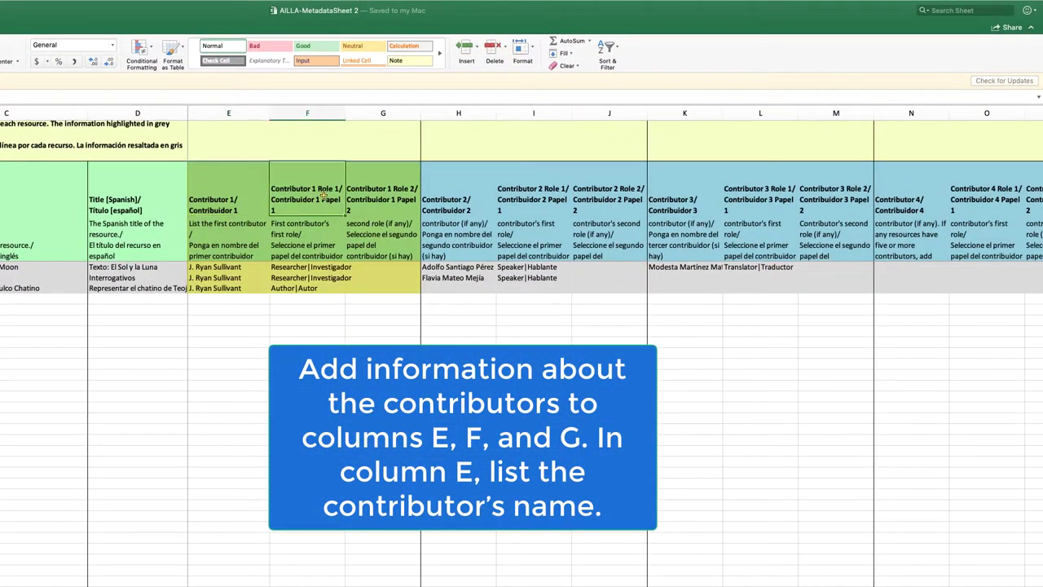
{"action": "left_click", "coordinate": [362, 195]}
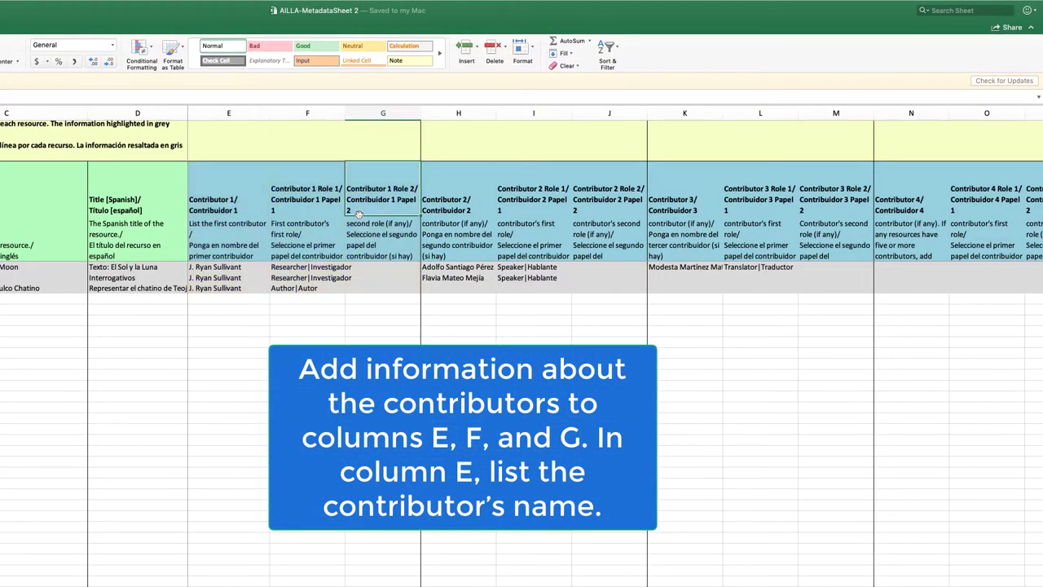
Set Contributor 1 Role 1 of the first example resource, in cell F4, to Researcher|Investigador
{"action": "left_click", "coordinate": [333, 270]}
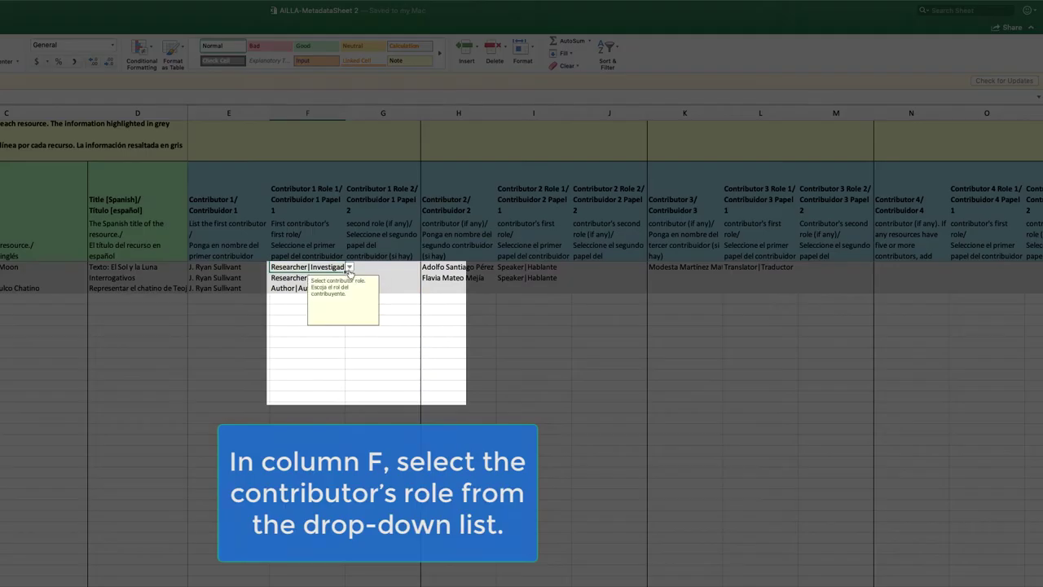
{"action": "left_click", "coordinate": [350, 267]}
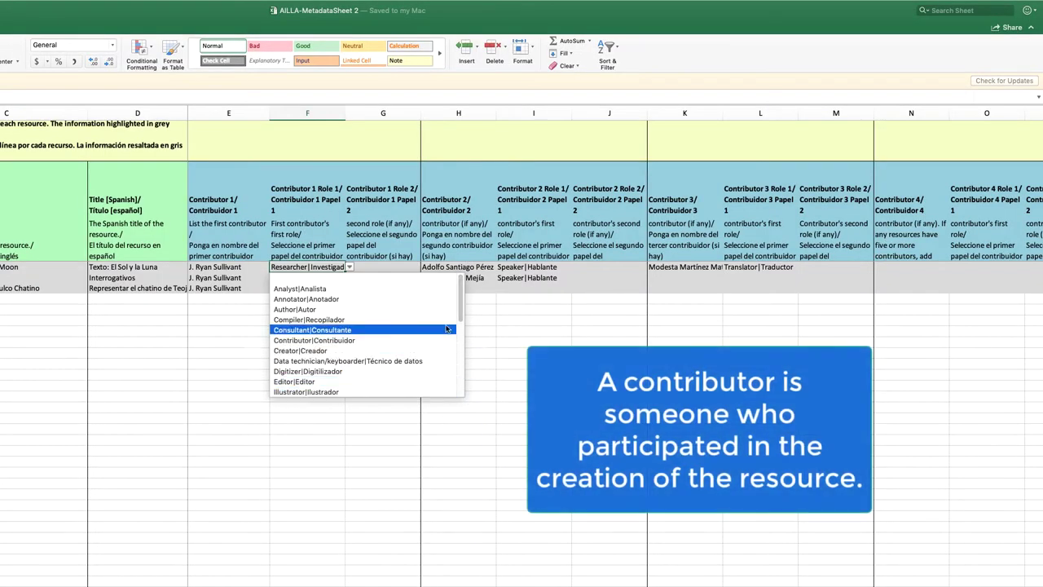
{"action": "left_click_drag", "start_coordinate": [461, 314], "coordinate": [458, 386]}
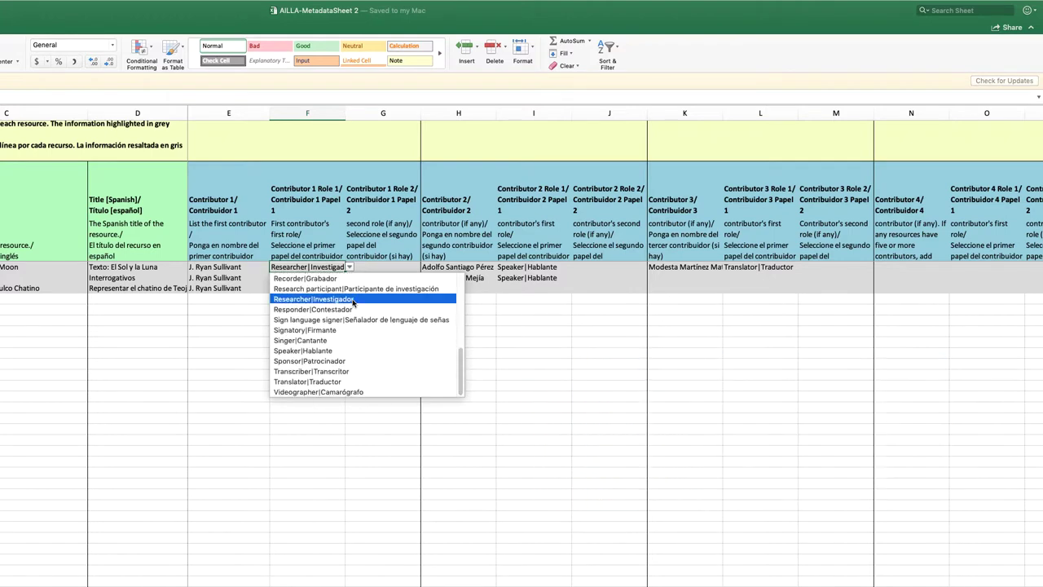
{"action": "left_click", "coordinate": [326, 299]}
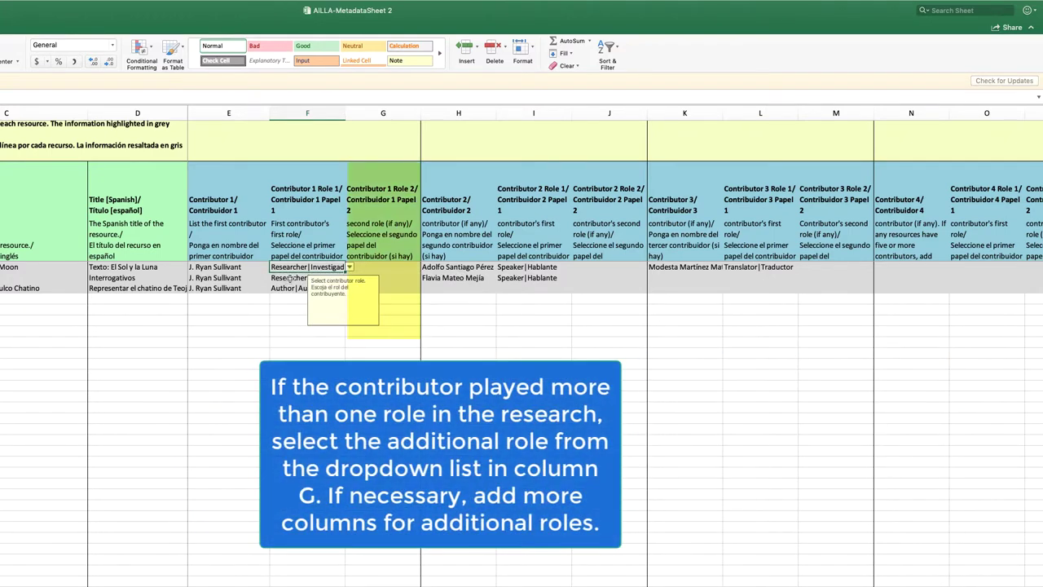
Check Contributor 1's first role in the other two example rows and the second-role column G
{"action": "left_click", "coordinate": [290, 278]}
{"action": "left_click", "coordinate": [297, 289]}
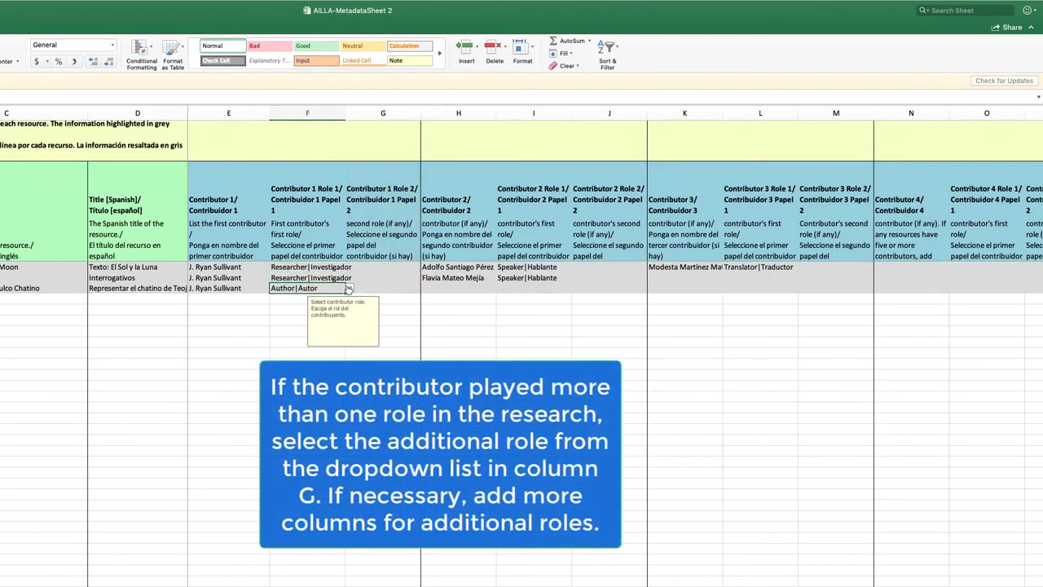
{"action": "left_click", "coordinate": [349, 255]}
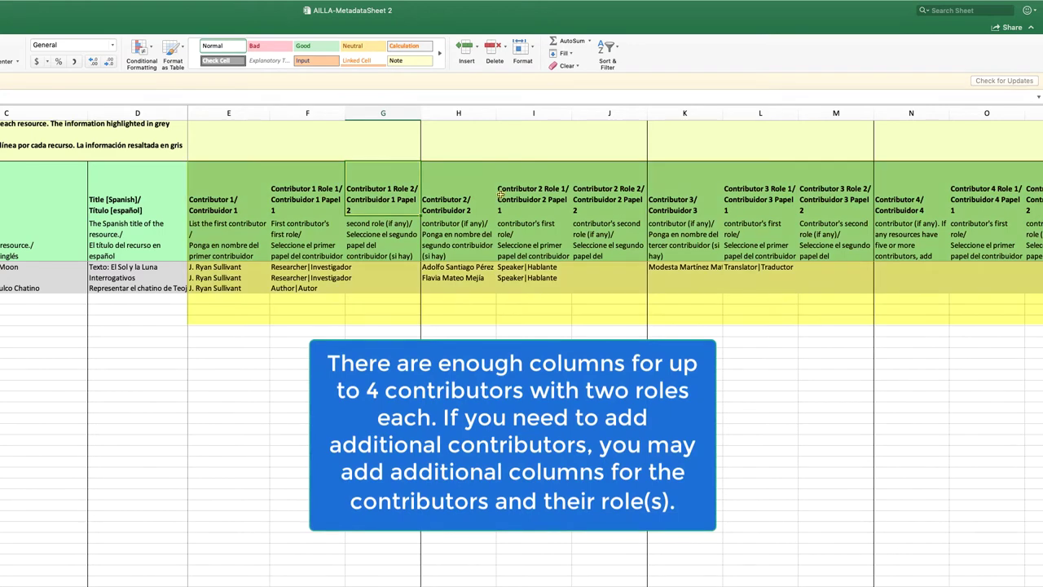
Go through the column headers for Contributors 2 to 4 and their roles, columns H to P
{"action": "key", "text": "Right"}
{"action": "key", "text": "Right"}
{"action": "key", "text": "Right"}
{"action": "key", "text": "Right"}
{"action": "key", "text": "Right"}
{"action": "key", "text": "Right"}
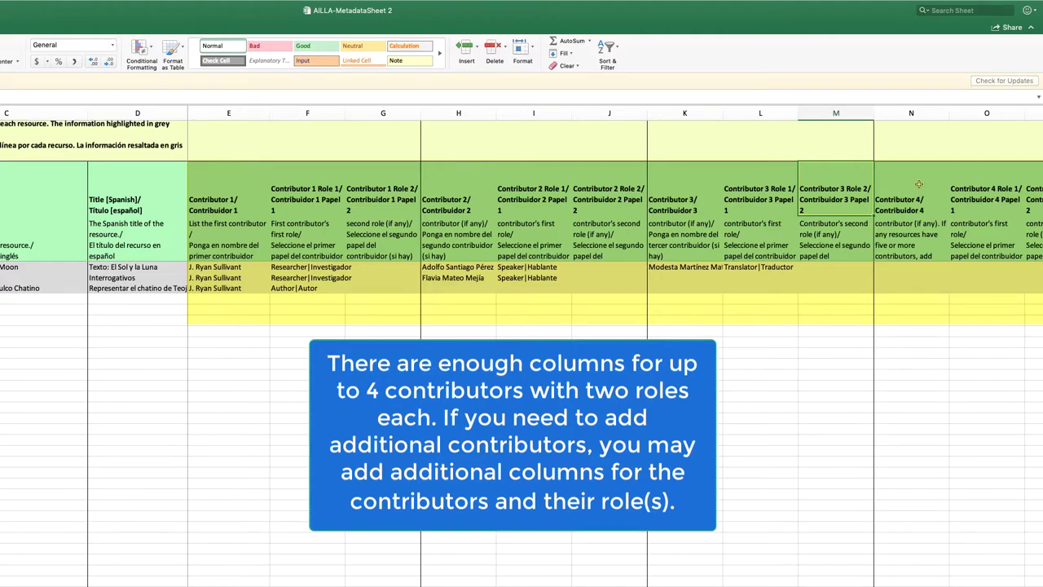
{"action": "key", "text": "Right"}
{"action": "key", "text": "Right"}
{"action": "key", "text": "Right"}
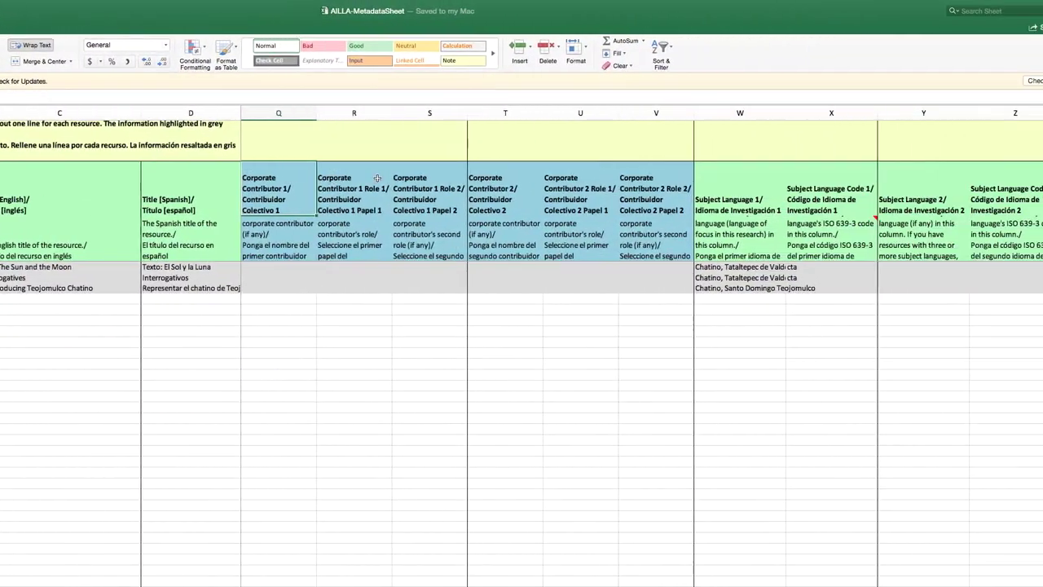
Review the column headers for the two corporate contributors and their roles, up to column V
{"action": "left_click", "coordinate": [378, 178]}
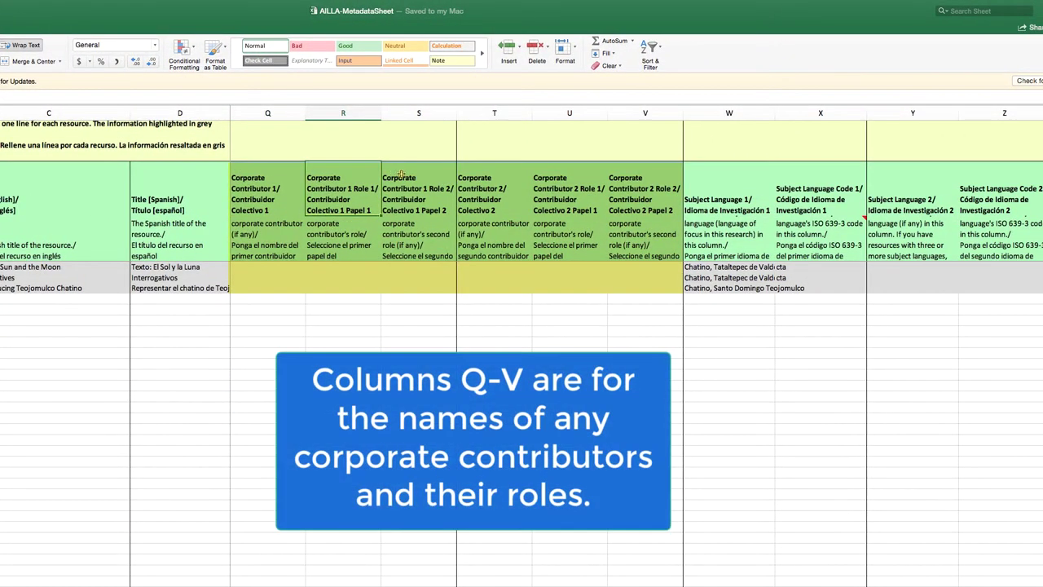
{"action": "left_click", "coordinate": [431, 177]}
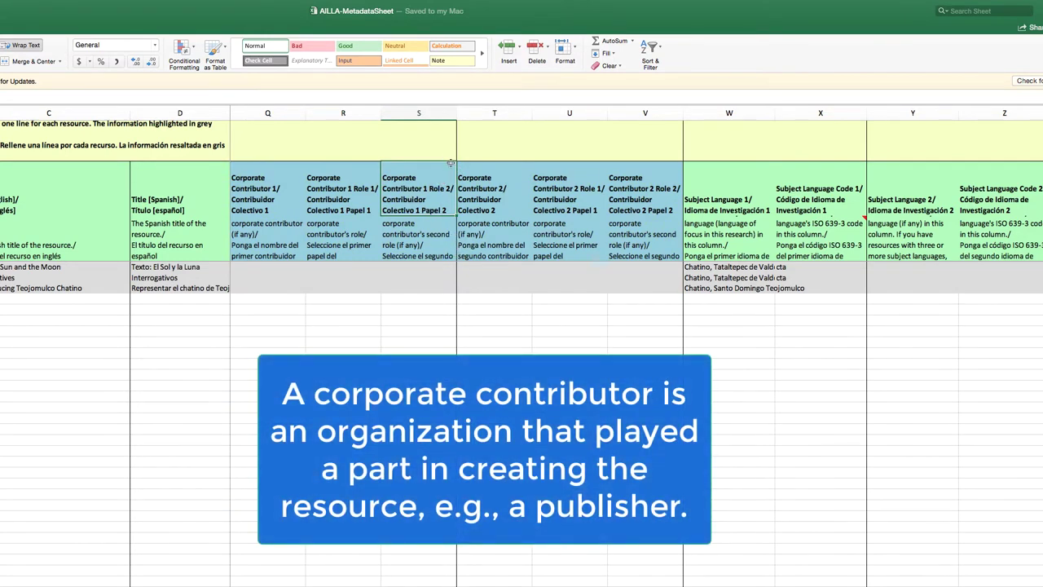
{"action": "left_click", "coordinate": [502, 178]}
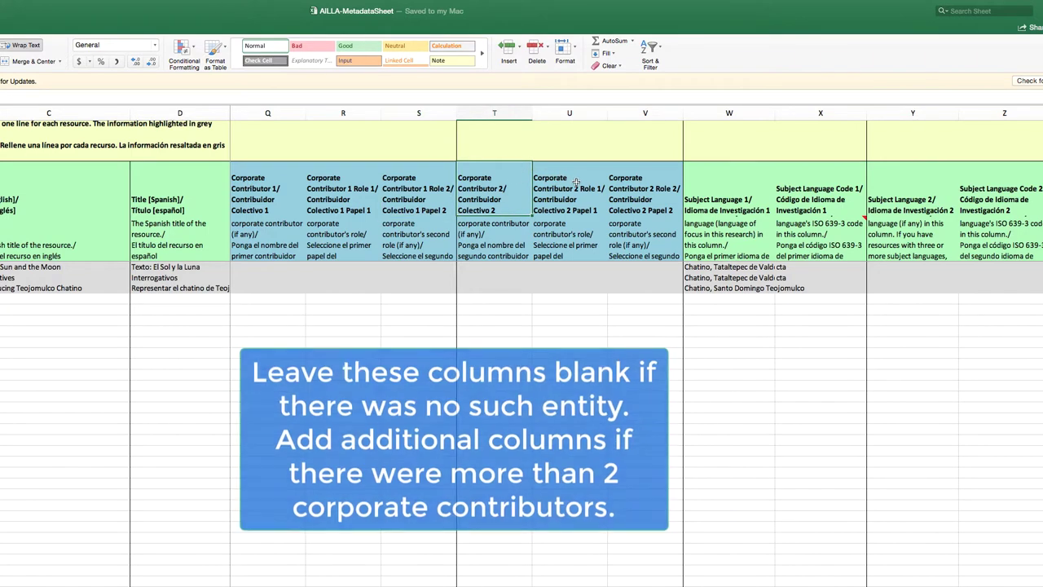
{"action": "left_click", "coordinate": [576, 181]}
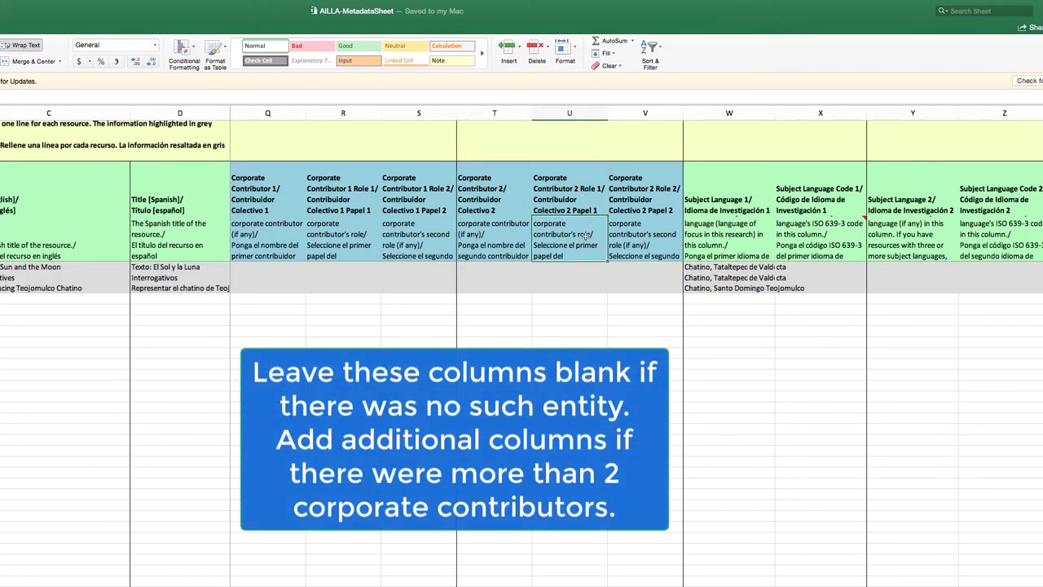
{"action": "left_click", "coordinate": [628, 187]}
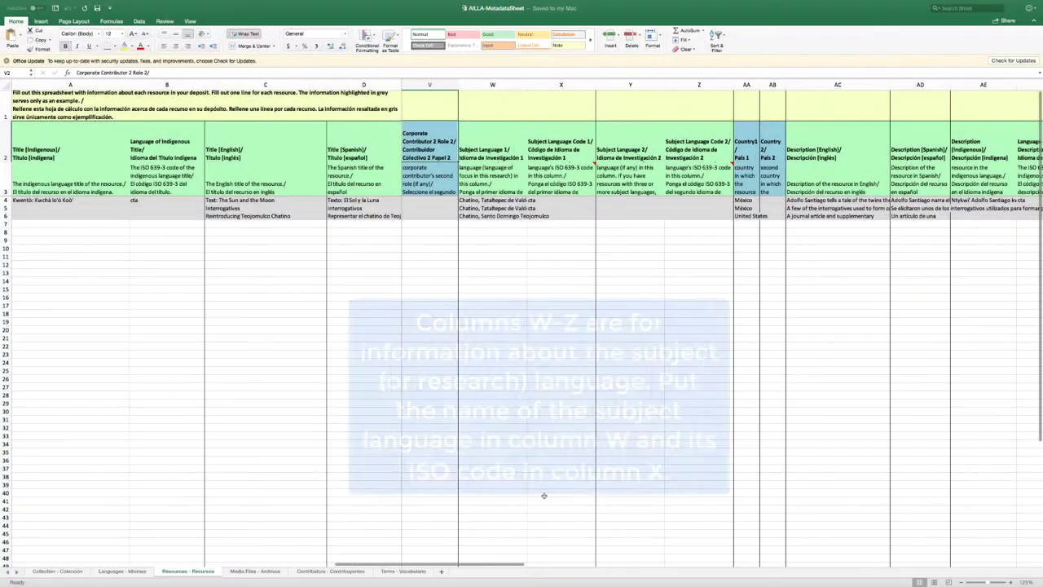
Examine the subject language name and ISO code columns W to Z
{"action": "left_click", "coordinate": [498, 136]}
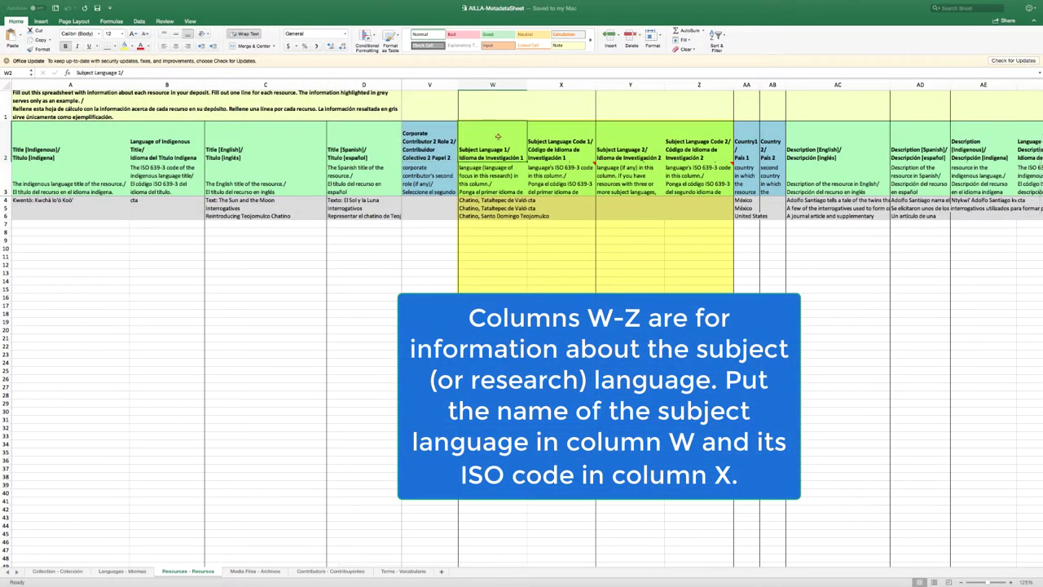
{"action": "left_click", "coordinate": [551, 133]}
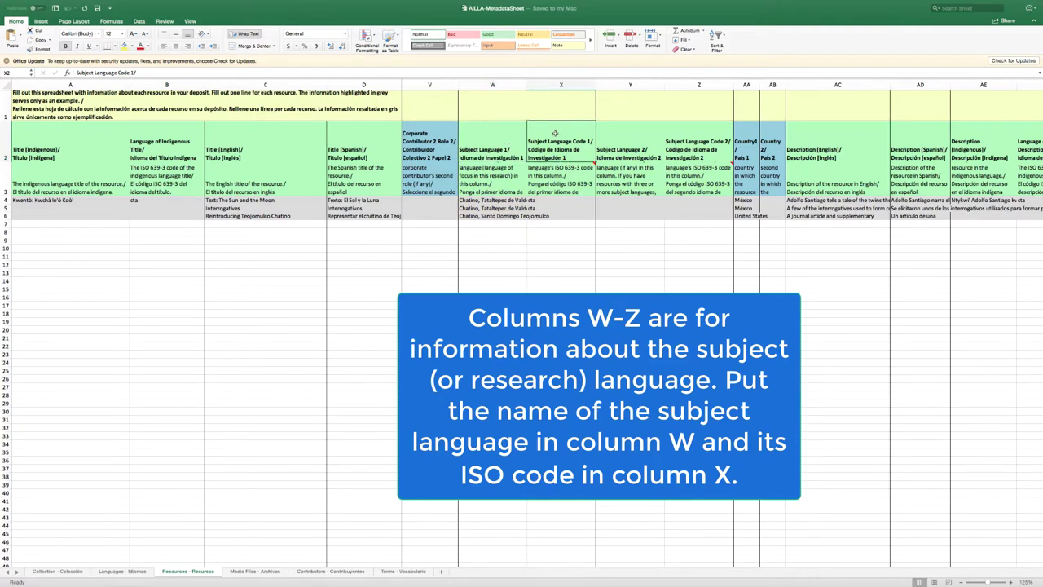
{"action": "left_click", "coordinate": [623, 135]}
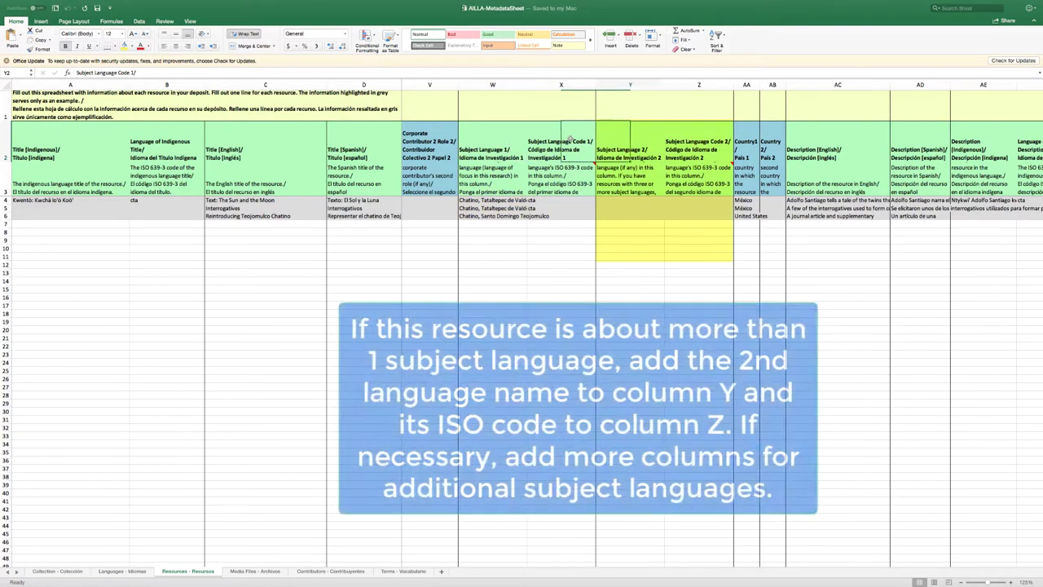
{"action": "left_click", "coordinate": [509, 139]}
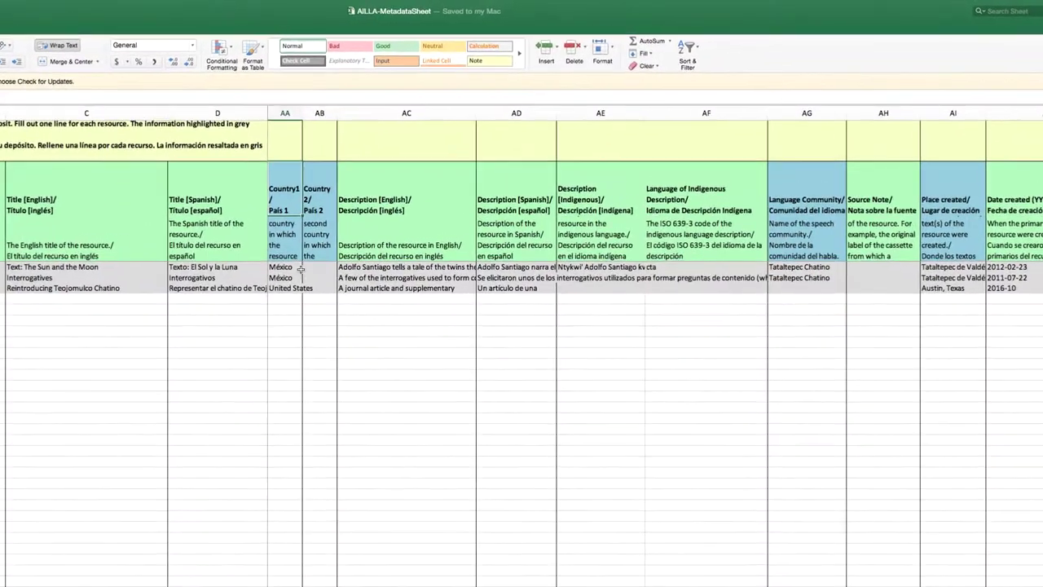
Review the example entries in the country columns AA and AB and the headers of the English, Spanish and indigenous description columns
{"action": "left_click", "coordinate": [294, 270]}
{"action": "left_click", "coordinate": [294, 277]}
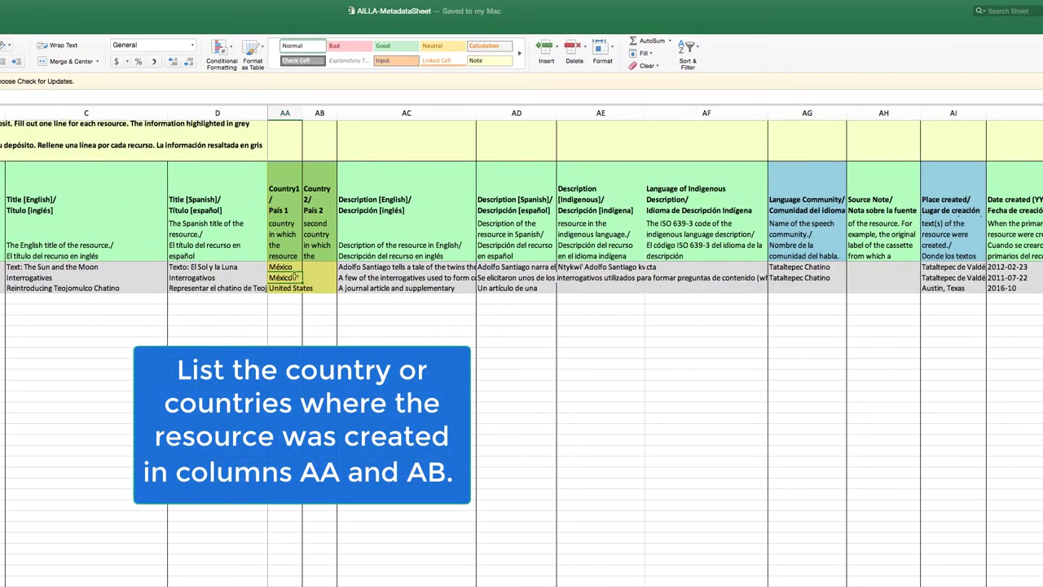
{"action": "left_click", "coordinate": [293, 290]}
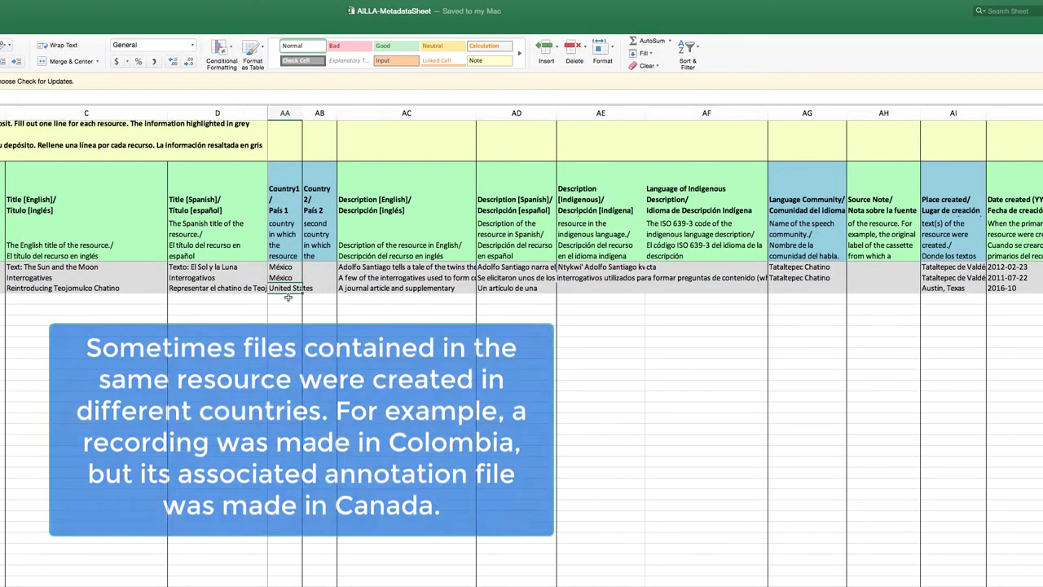
{"action": "left_click", "coordinate": [316, 181]}
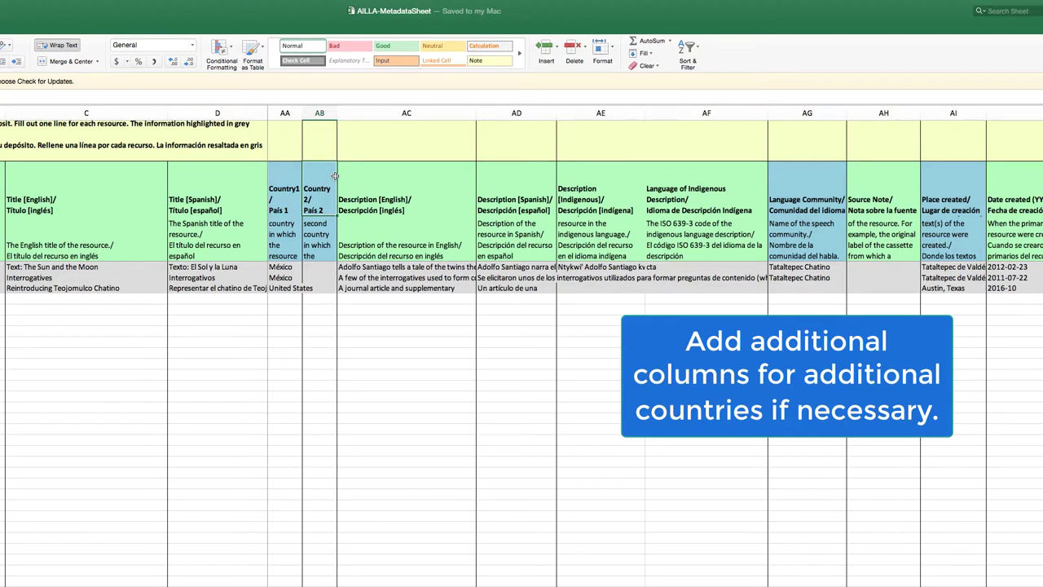
{"action": "key", "text": "Right"}
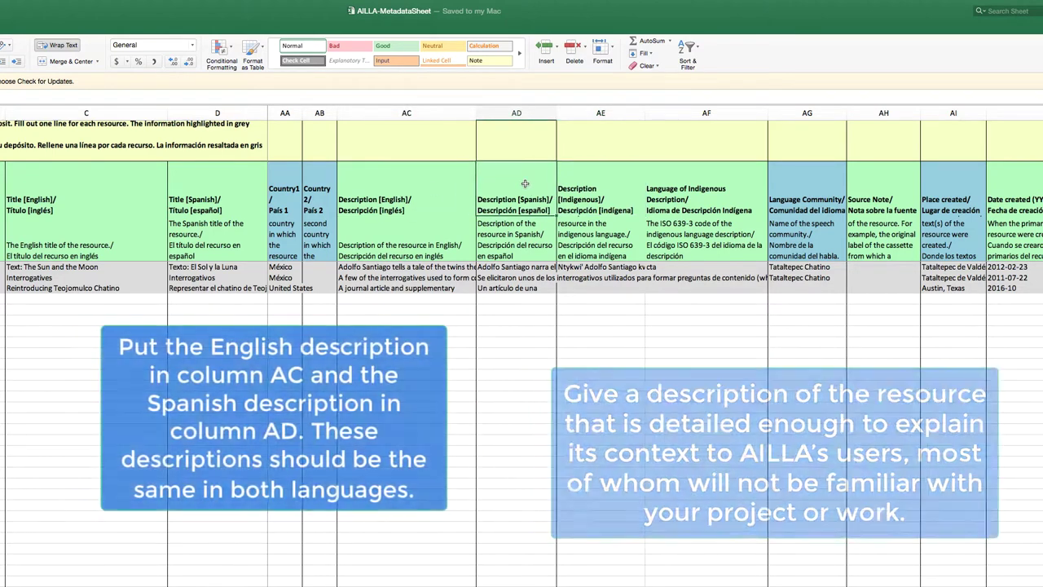
{"action": "left_click", "coordinate": [621, 188]}
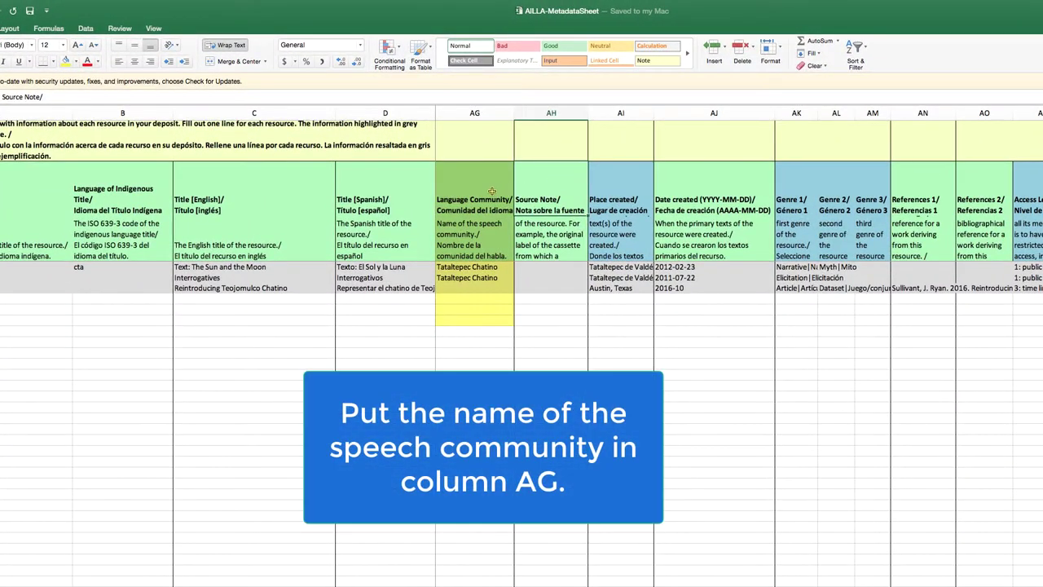
Examine the language community, source note, place created and date created columns, AG to AJ
{"action": "left_click", "coordinate": [492, 190]}
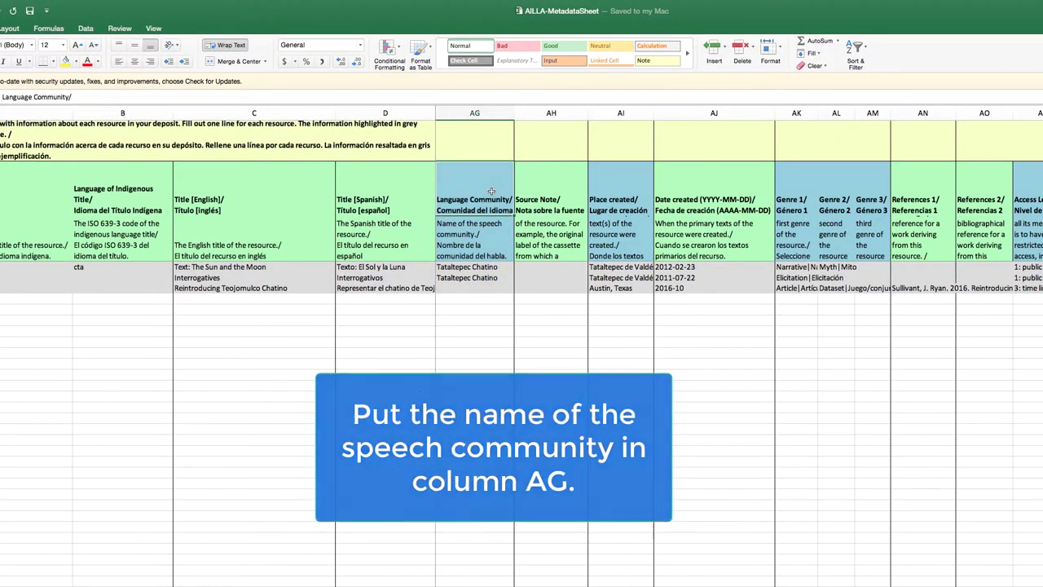
{"action": "left_click", "coordinate": [572, 180]}
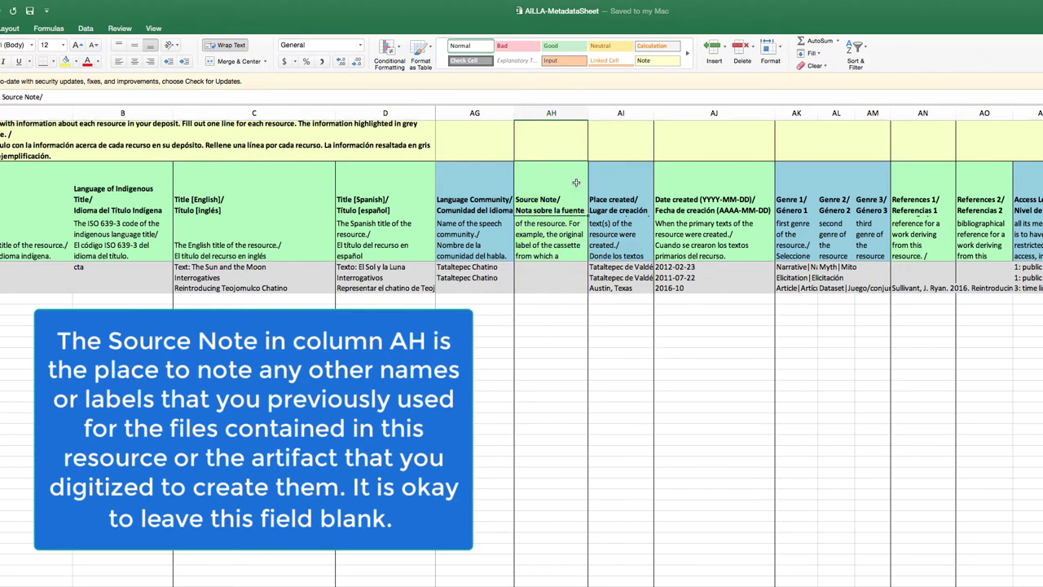
{"action": "left_click", "coordinate": [573, 270]}
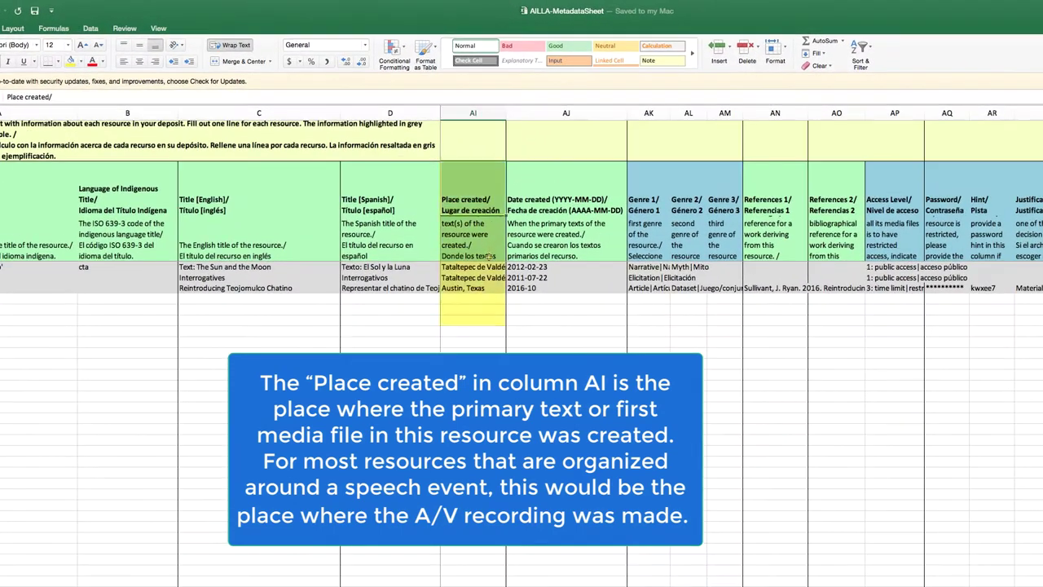
{"action": "left_click", "coordinate": [571, 194]}
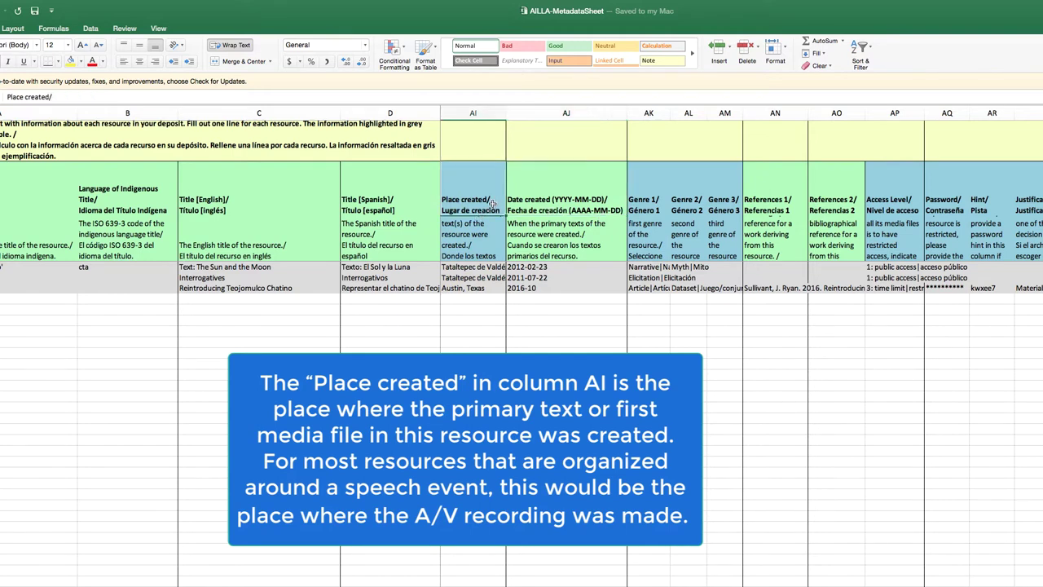
{"action": "left_click", "coordinate": [543, 267]}
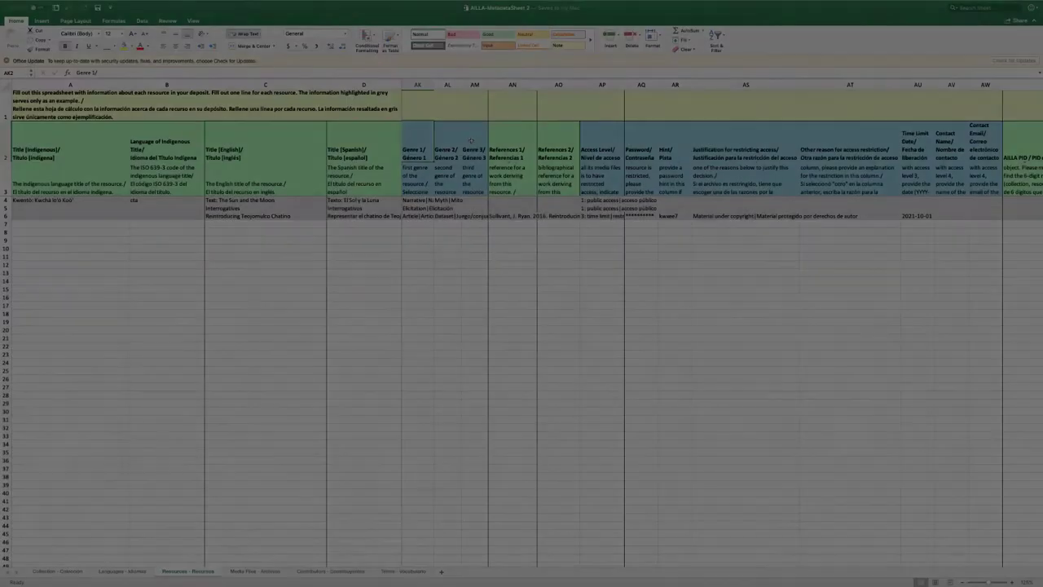
Examine the three genre columns AK to AM and the list of genre choices for the first example resource
{"action": "left_click", "coordinate": [471, 141]}
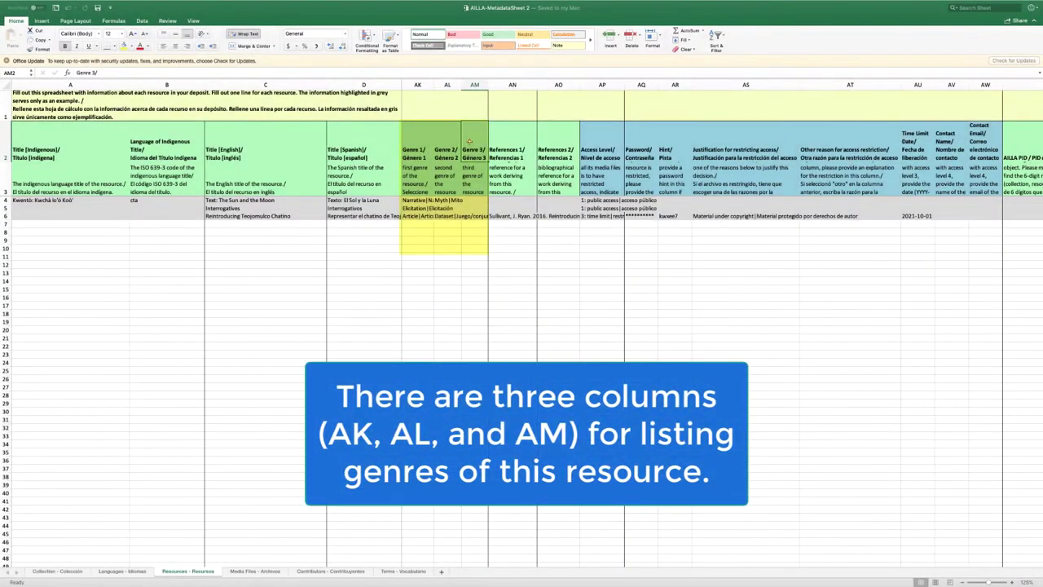
{"action": "left_click", "coordinate": [416, 145]}
{"action": "left_click", "coordinate": [429, 201]}
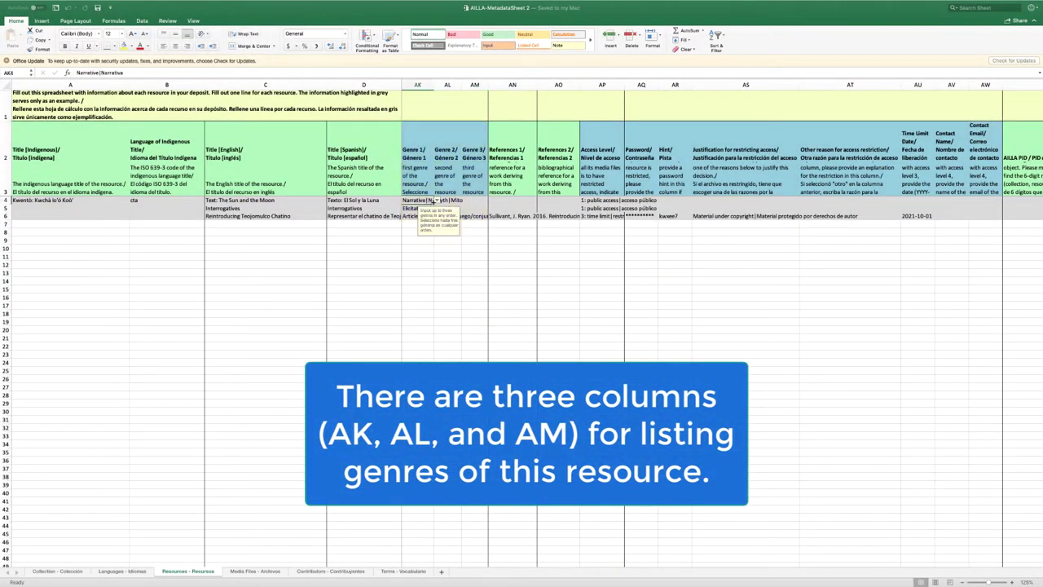
{"action": "left_click", "coordinate": [437, 201]}
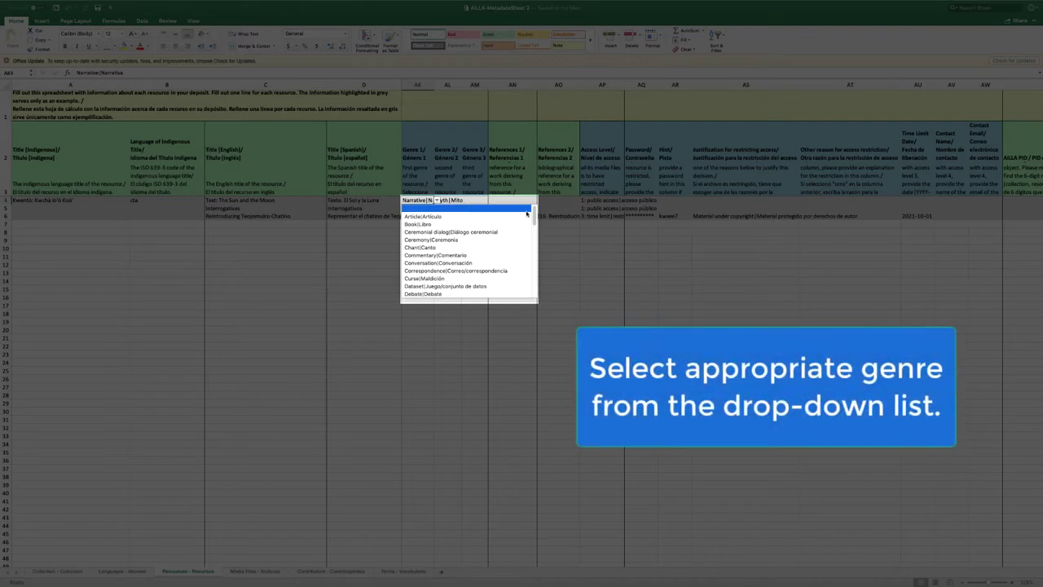
{"action": "mouse_move", "coordinate": [534, 210]}
{"action": "left_mouse_down"}
{"action": "mouse_move", "coordinate": [533, 274]}
{"action": "mouse_move", "coordinate": [531, 226]}
{"action": "left_mouse_up"}
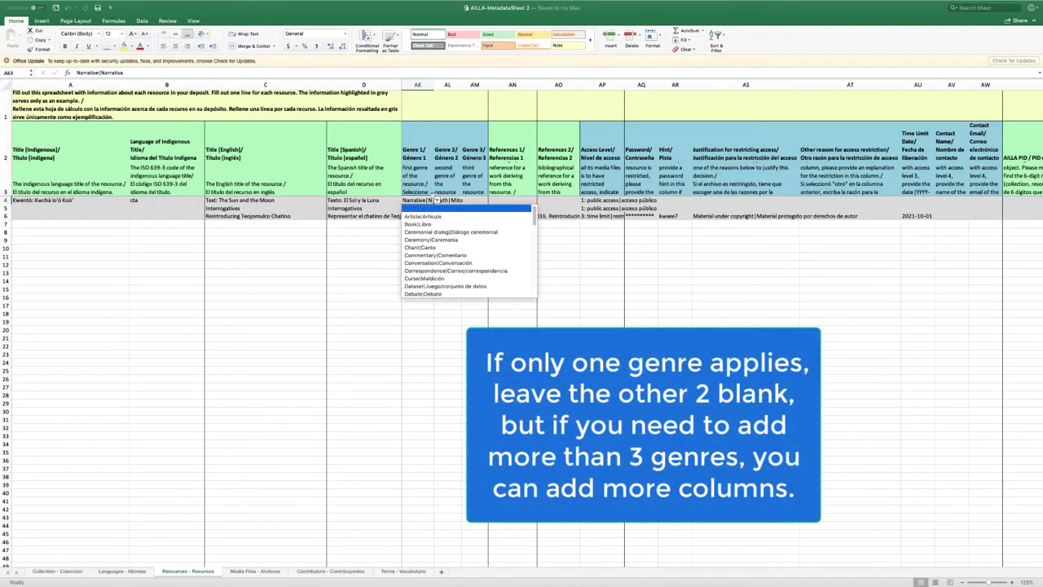
{"action": "left_click", "coordinate": [439, 202]}
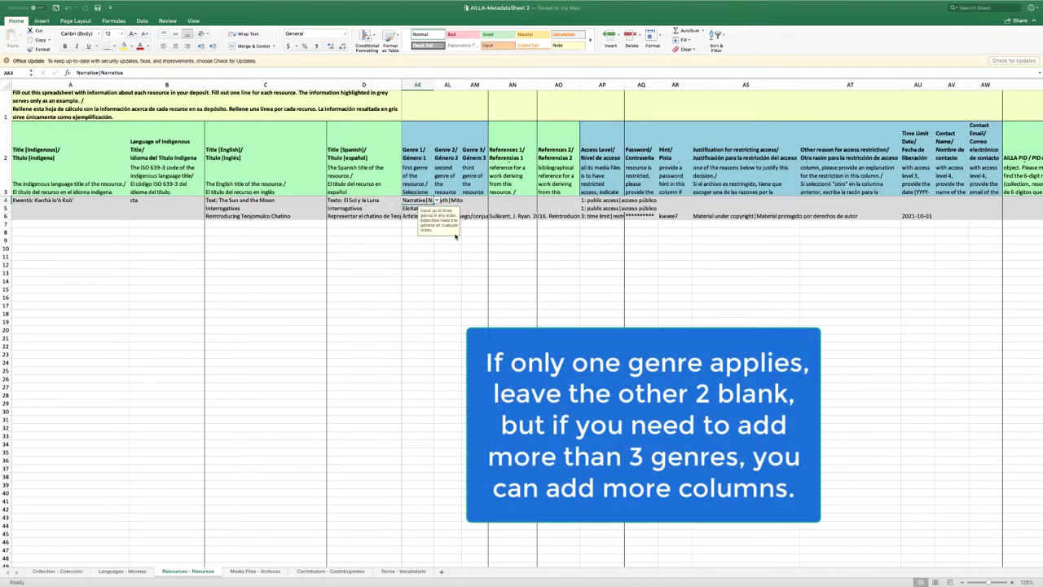
{"action": "left_click", "coordinate": [446, 158]}
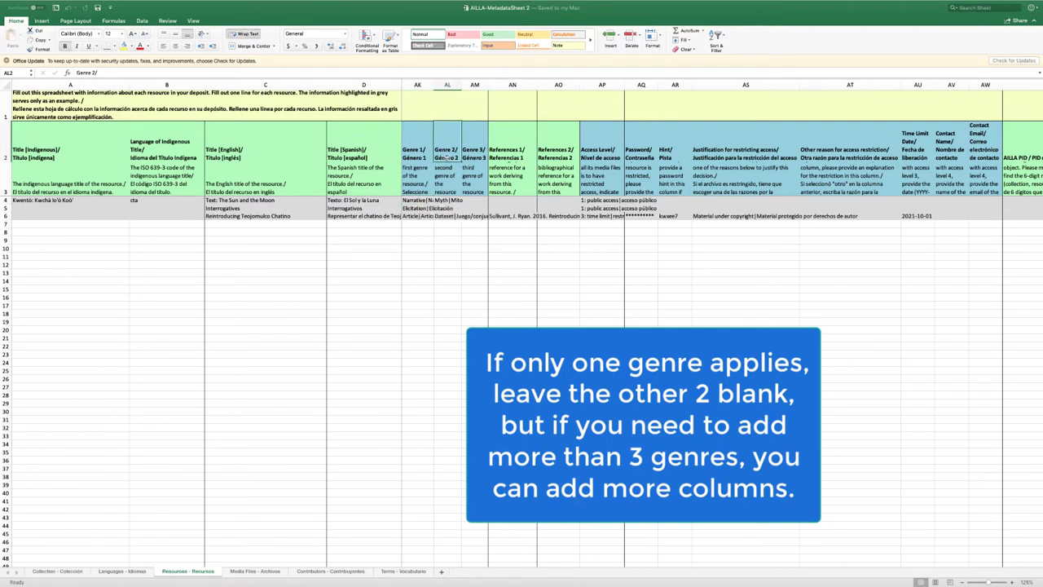
Review the two bibliographical reference columns AN and AO, including the example row
{"action": "left_click_drag", "start_coordinate": [513, 155], "coordinate": [546, 152]}
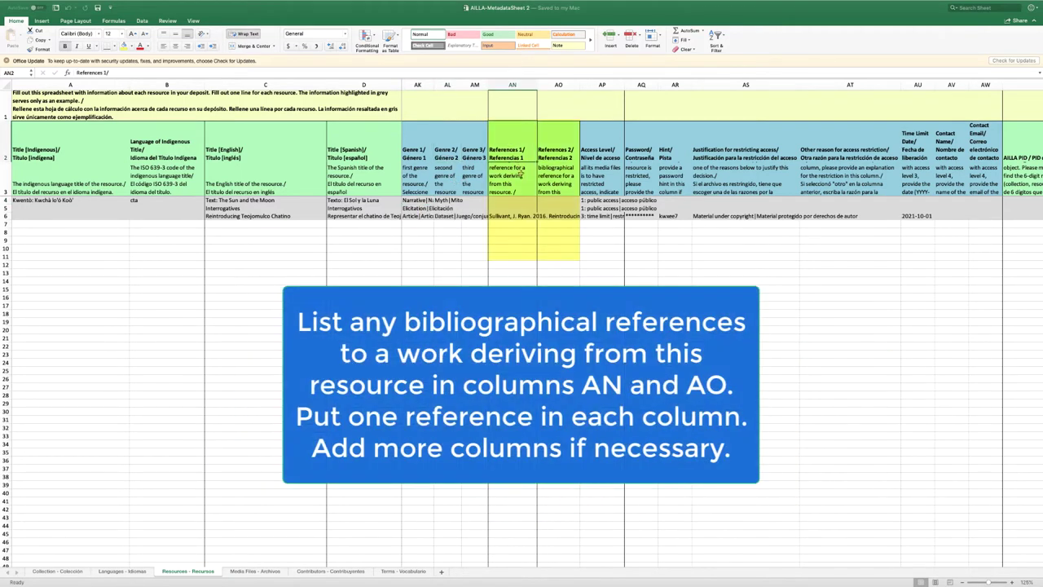
{"action": "left_click", "coordinate": [539, 166]}
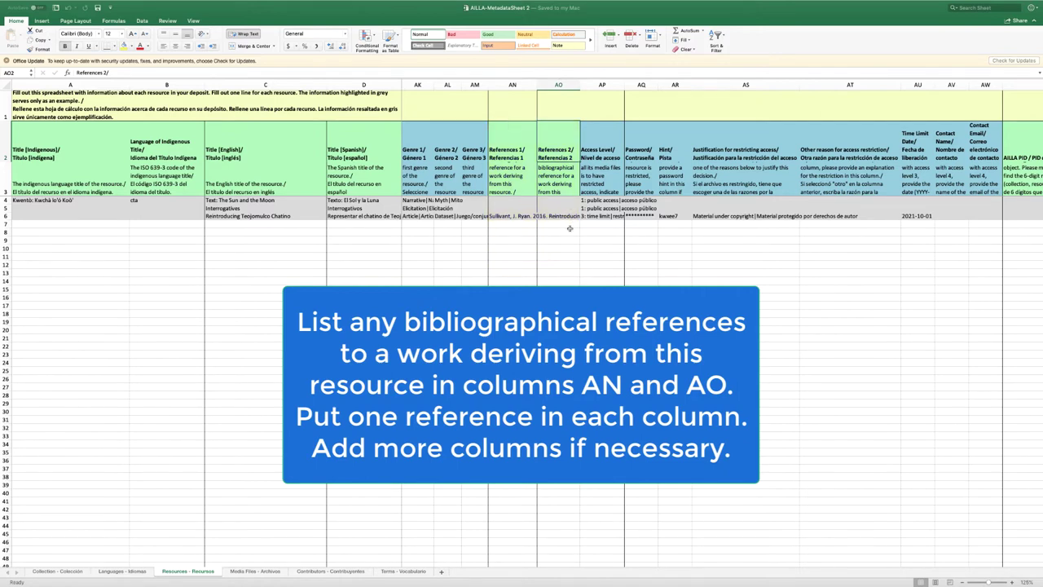
{"action": "left_click", "coordinate": [570, 228]}
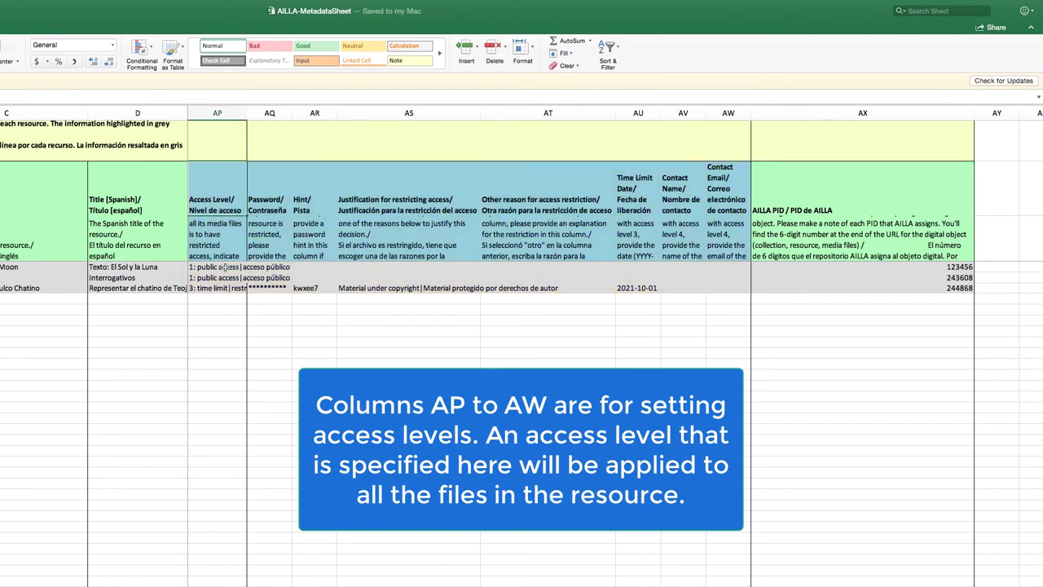
Examine the access level choices in column AP and the example entries in the password and hint columns AQ and AR
{"action": "left_click", "coordinate": [224, 268]}
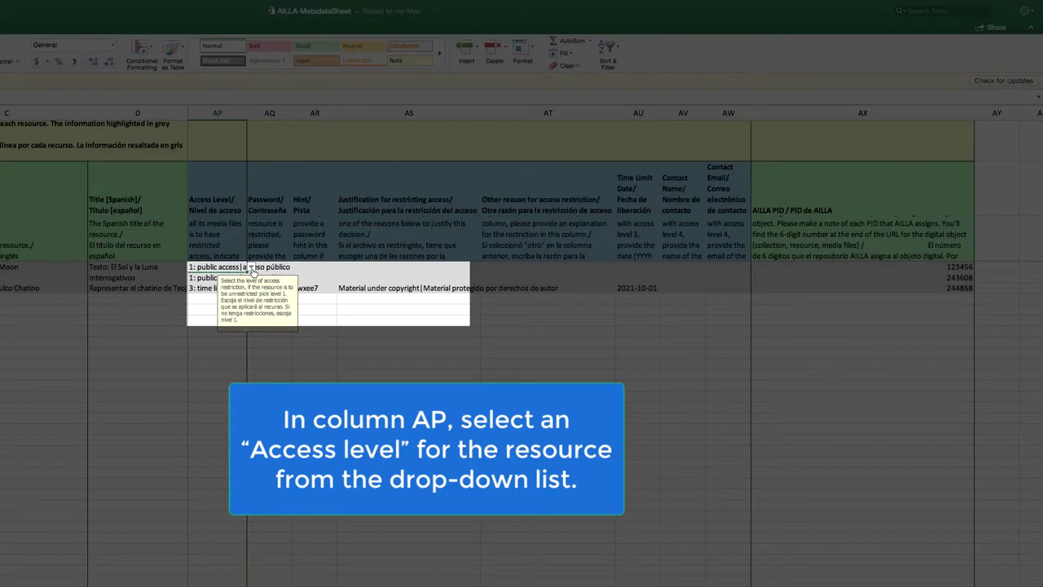
{"action": "left_click", "coordinate": [251, 267]}
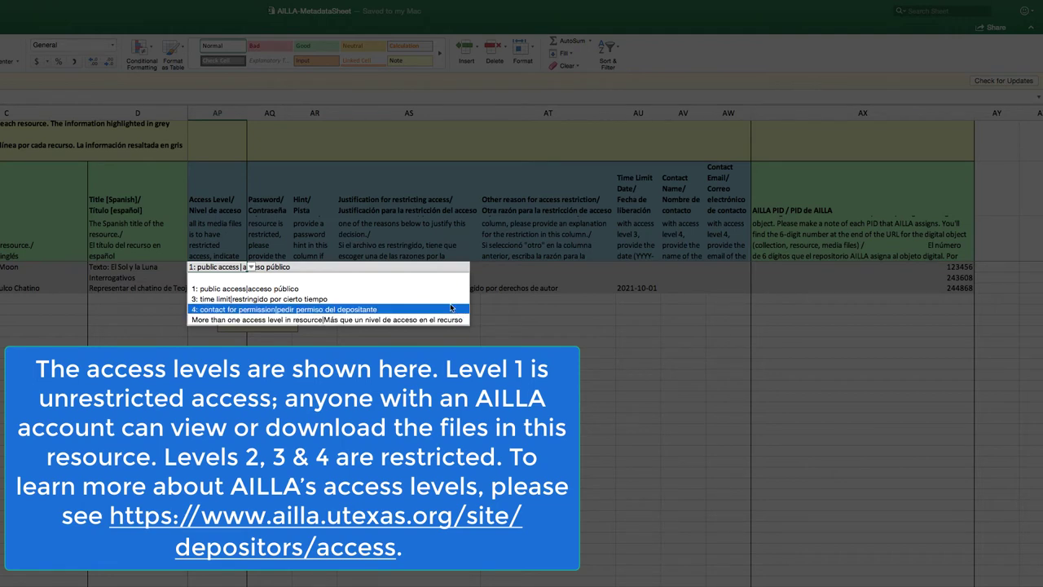
{"action": "left_click", "coordinate": [252, 268]}
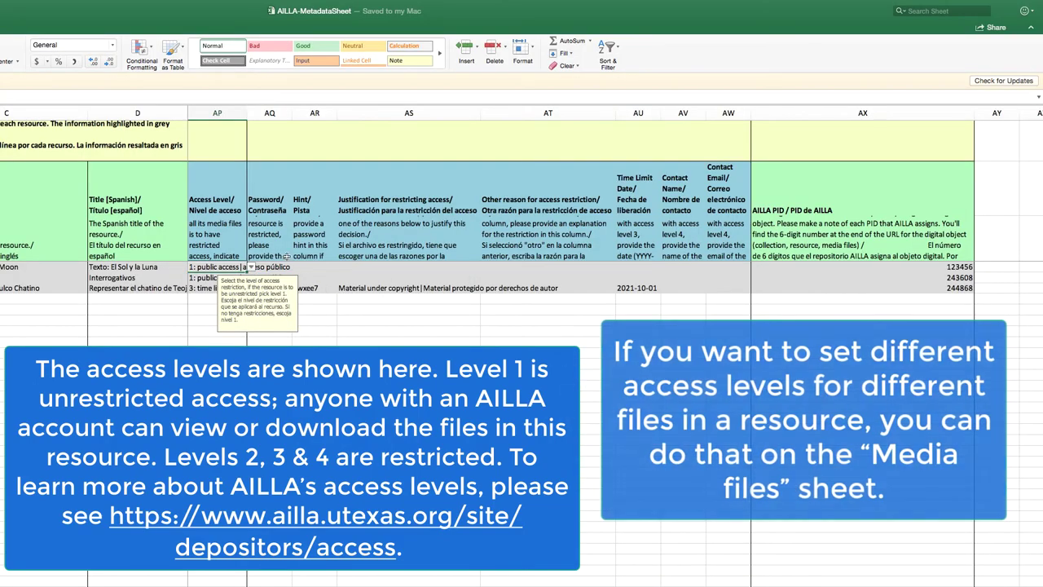
{"action": "left_click", "coordinate": [278, 245]}
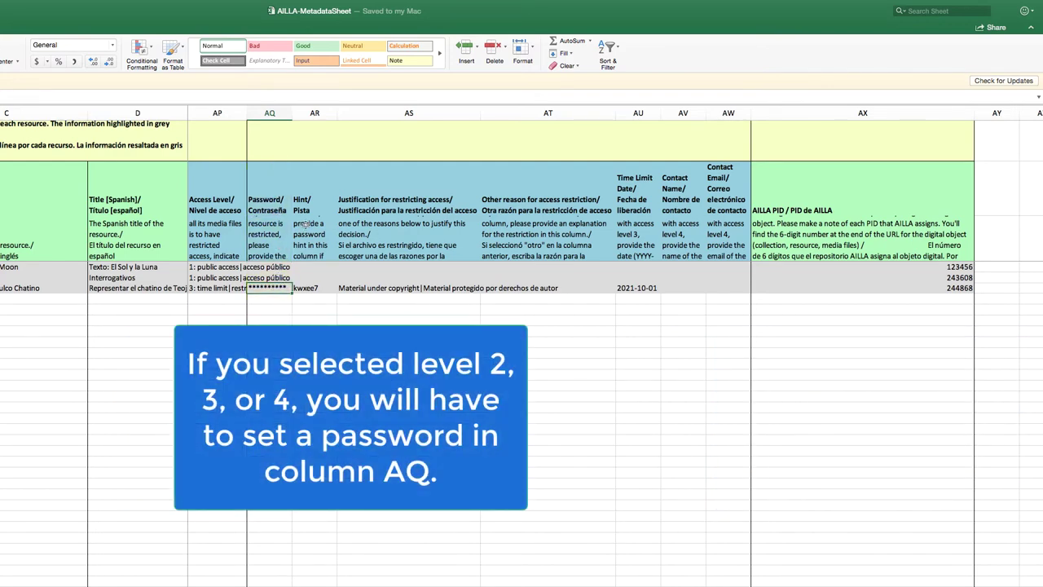
{"action": "left_click", "coordinate": [321, 288]}
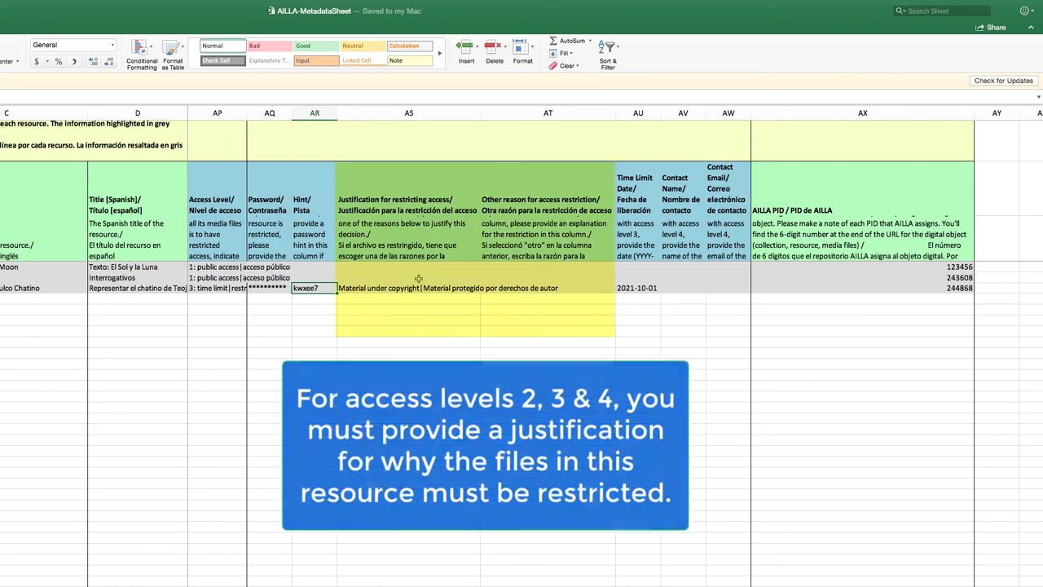
Examine the choices for justifying restricted access in column AS and the other-reason explanation column AT
{"action": "left_click", "coordinate": [440, 264]}
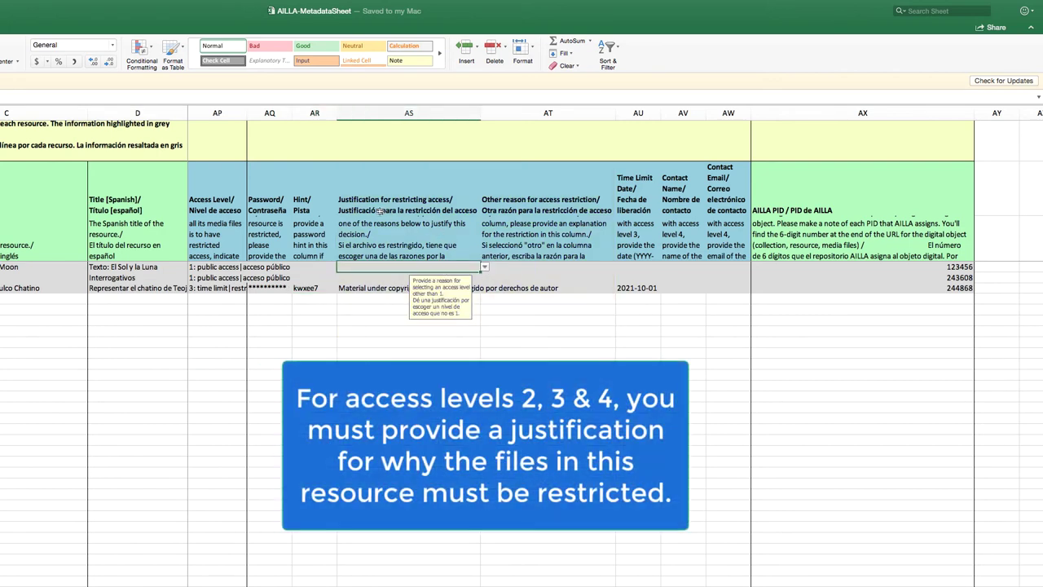
{"action": "left_click", "coordinate": [484, 268]}
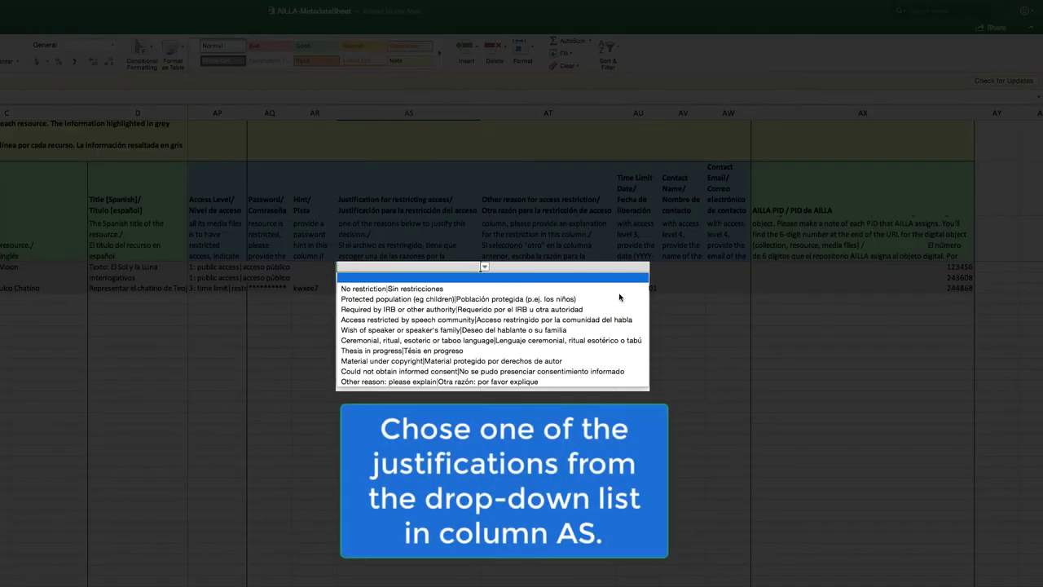
{"action": "left_click", "coordinate": [541, 383]}
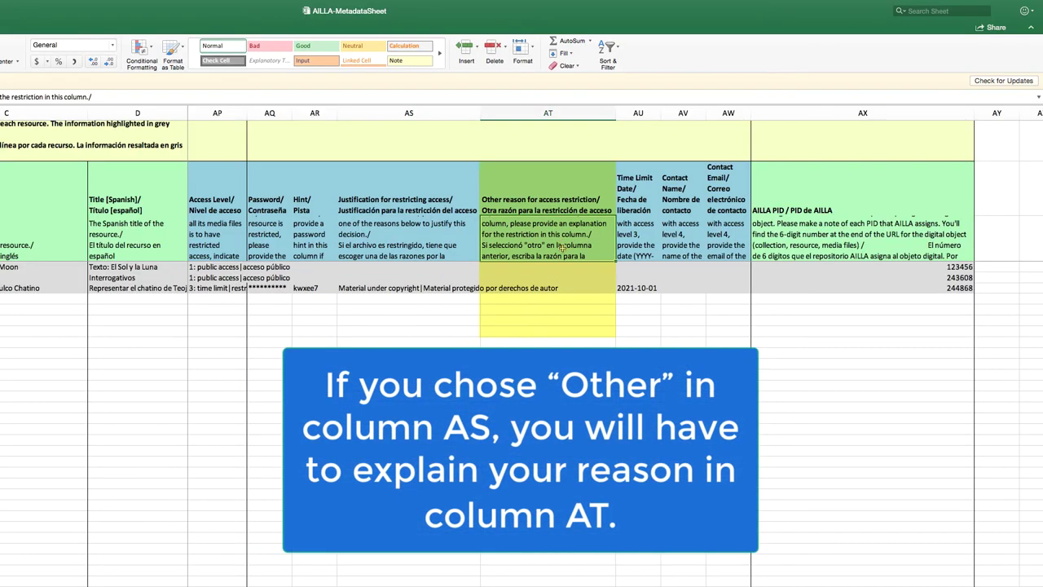
{"action": "left_click", "coordinate": [568, 265]}
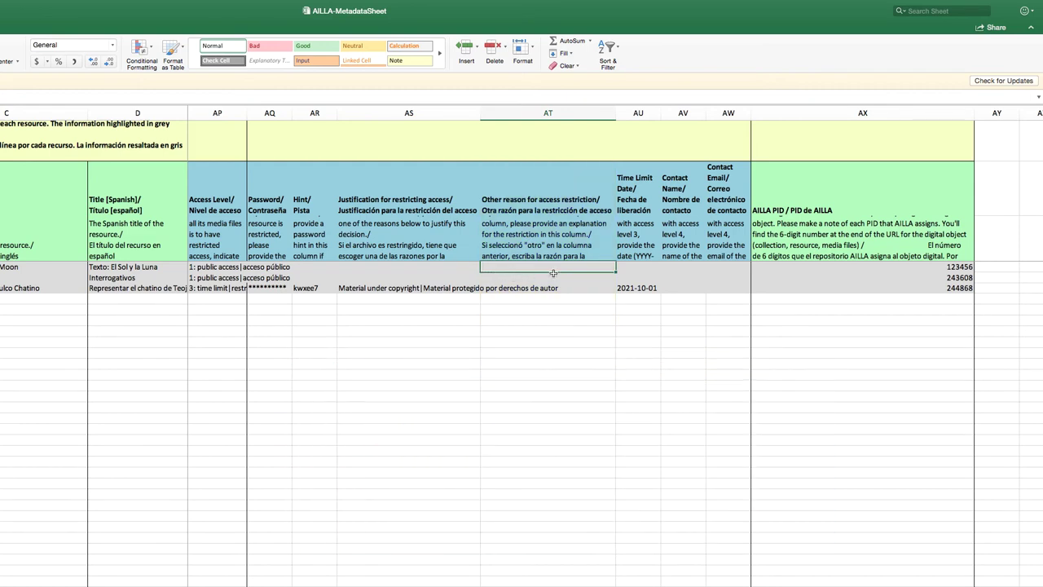
Review the time limit date, contact name and contact email columns, AU to AW
{"action": "key", "text": "Down"}
{"action": "key", "text": "Right"}
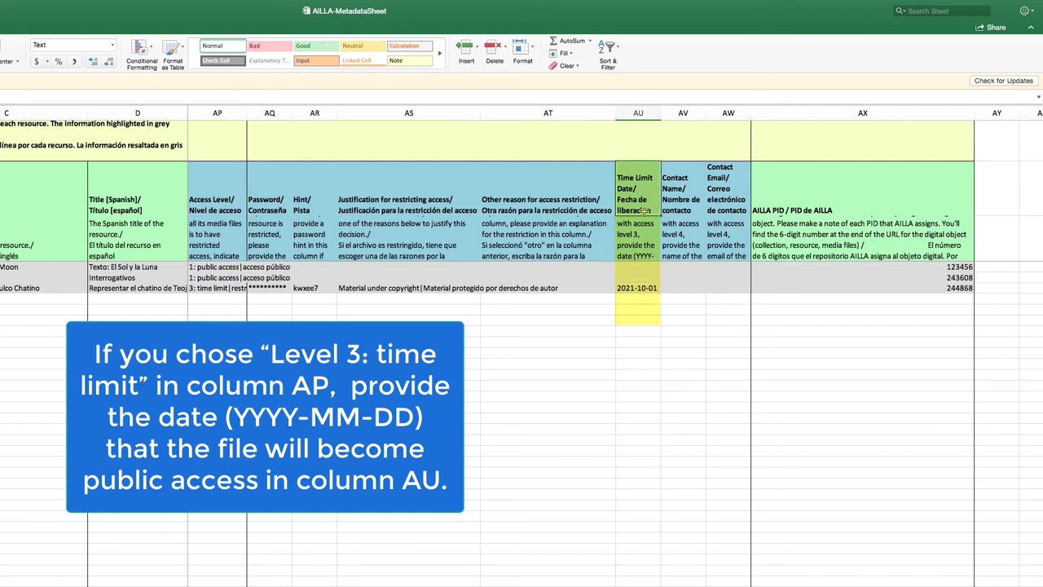
{"action": "left_click", "coordinate": [699, 198]}
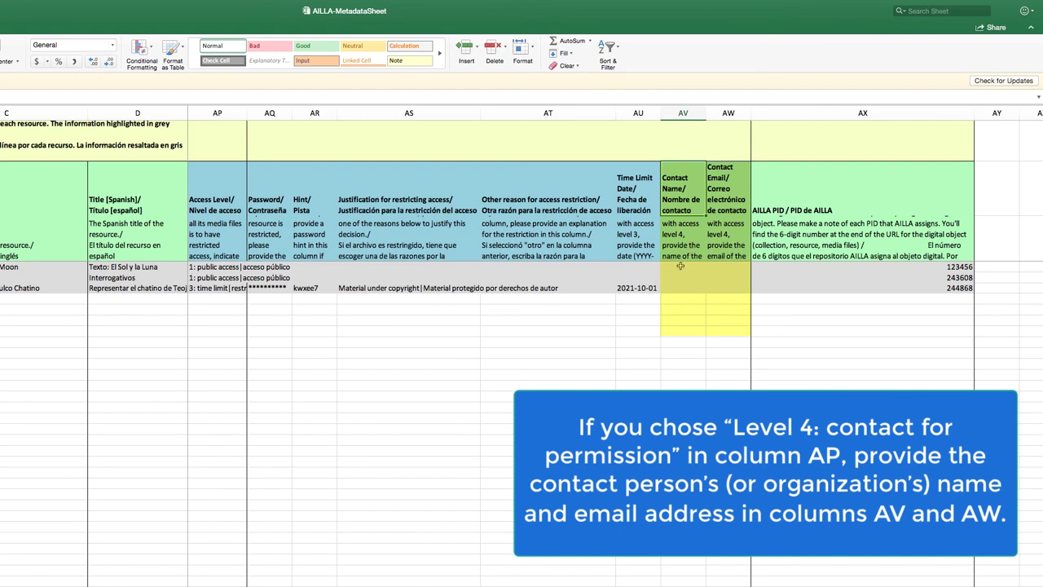
{"action": "left_click", "coordinate": [732, 187]}
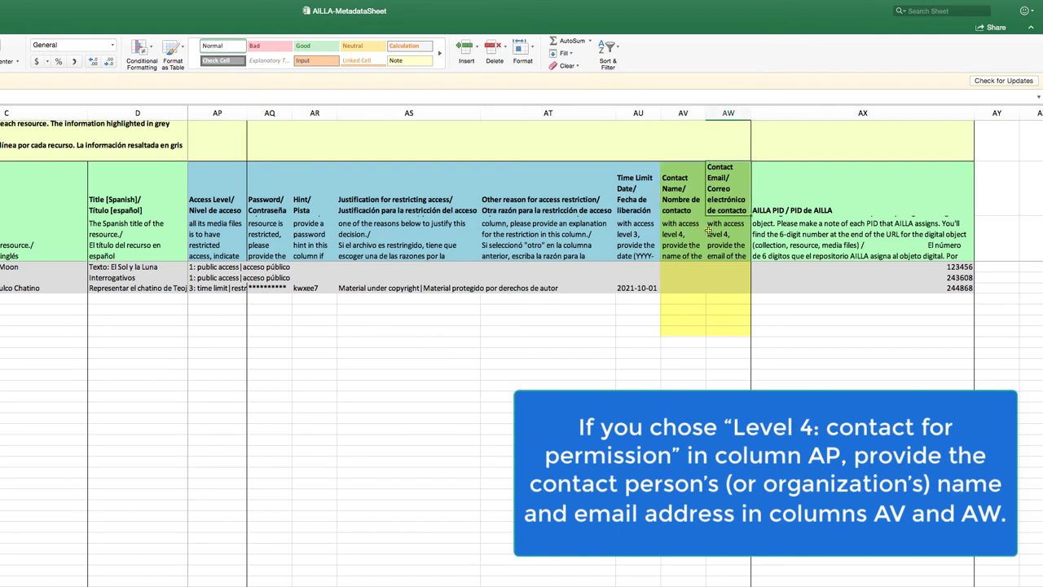